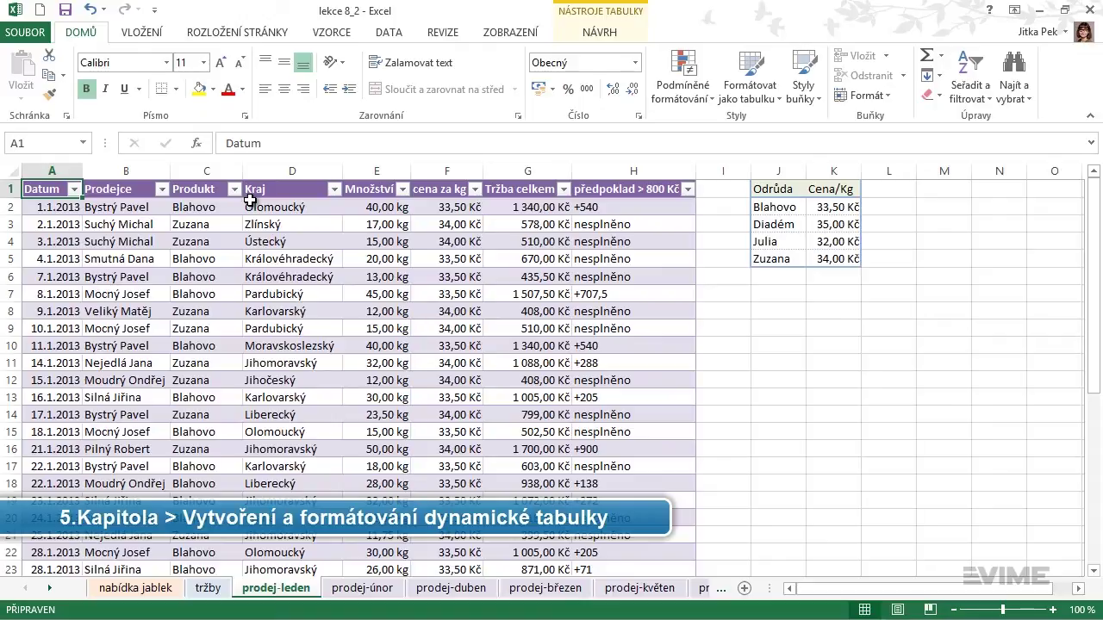
# - Look through the sales rows, then show the Table Tools NÁVRH design options for Tabulka1
pyautogui.scroll(-2, 249, 221)
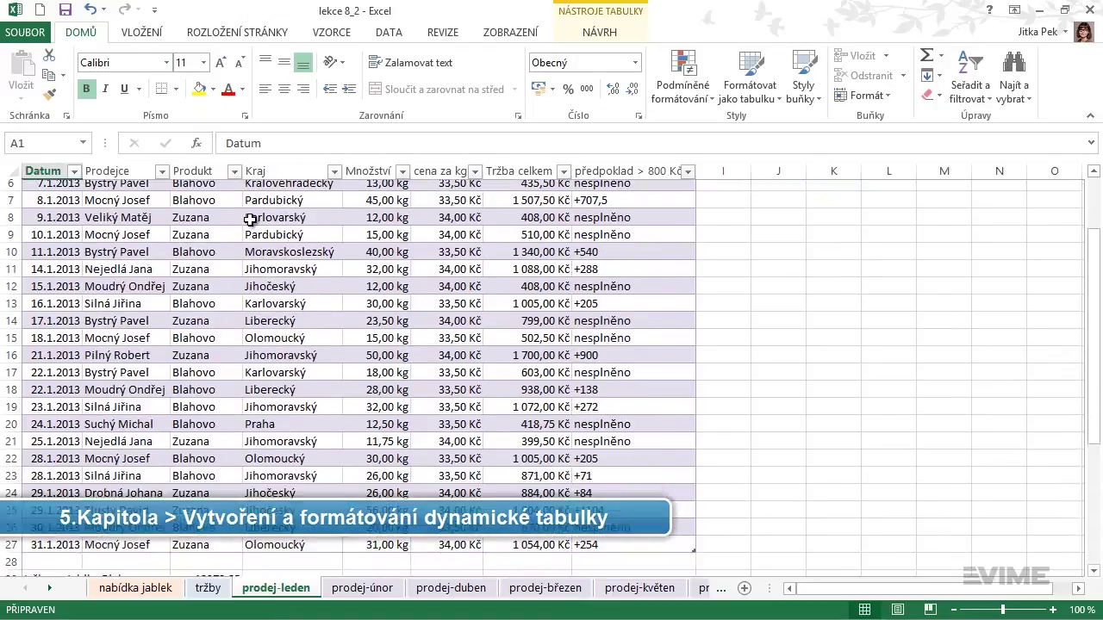
pyautogui.scroll(-1, 250, 220)
pyautogui.scroll(-1, 250, 220)
pyautogui.scroll(-2, 169, 199)
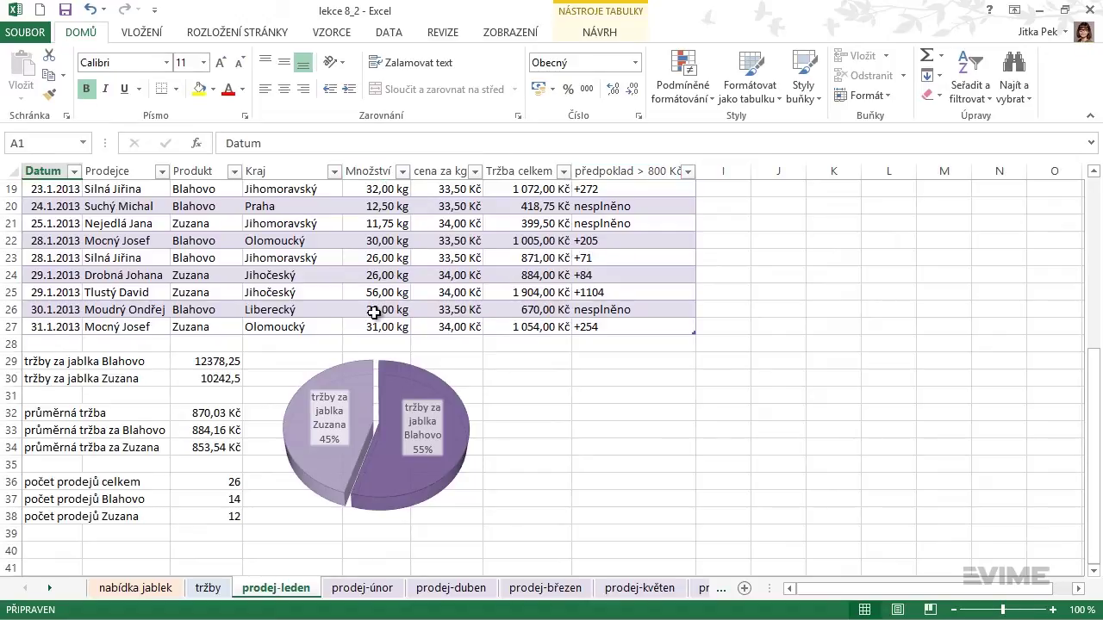
pyautogui.scroll(4, 372, 310)
pyautogui.click(581, 37)
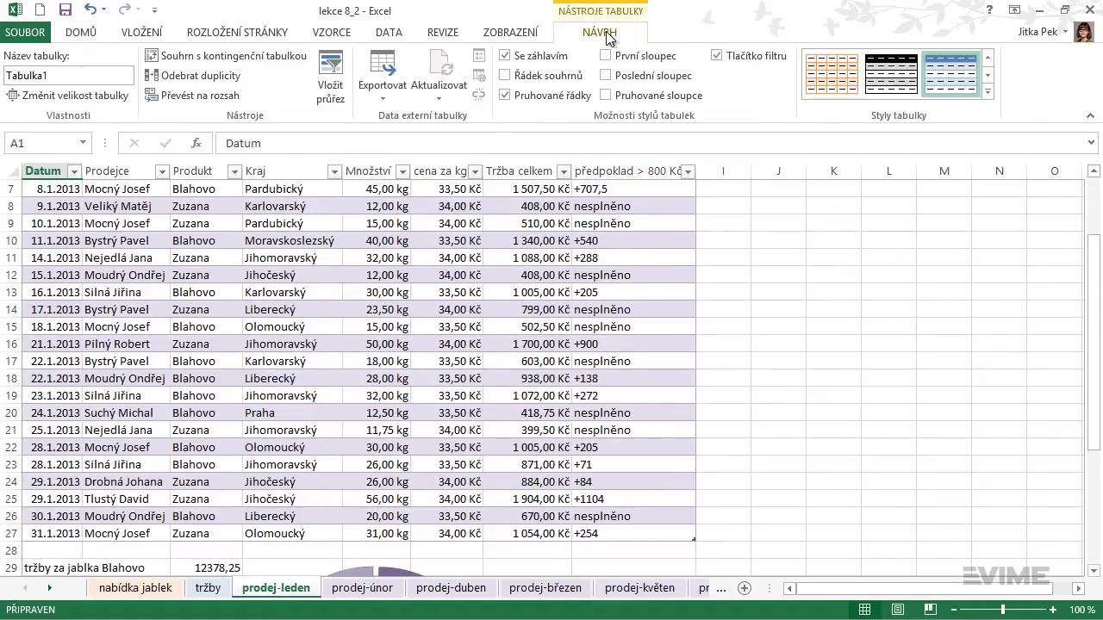
# - Convert Tabulka1 to a normal range with Převést na rozsah, confirm Ano, and check the data
pyautogui.click(218, 96)
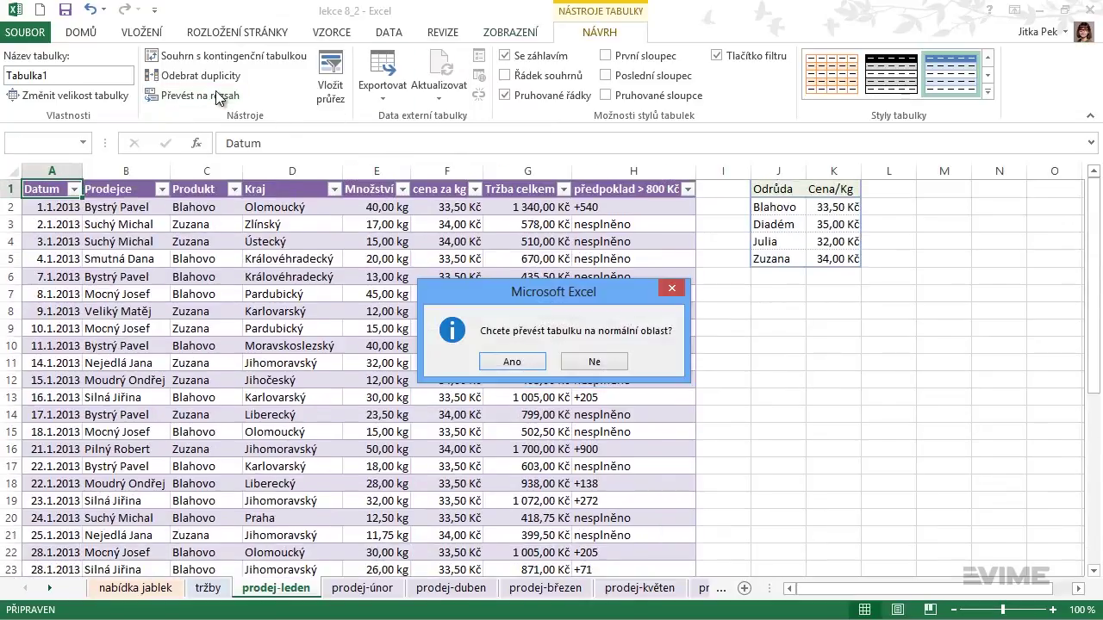
pyautogui.click(500, 357)
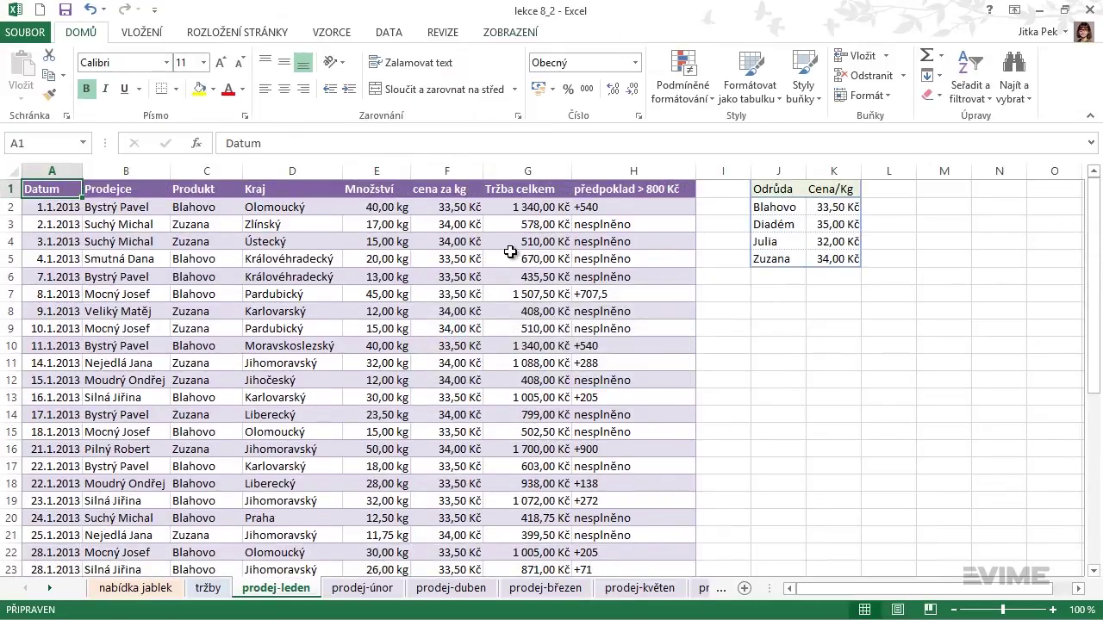
pyautogui.scroll(-1, 513, 250)
pyautogui.scroll(-1, 512, 246)
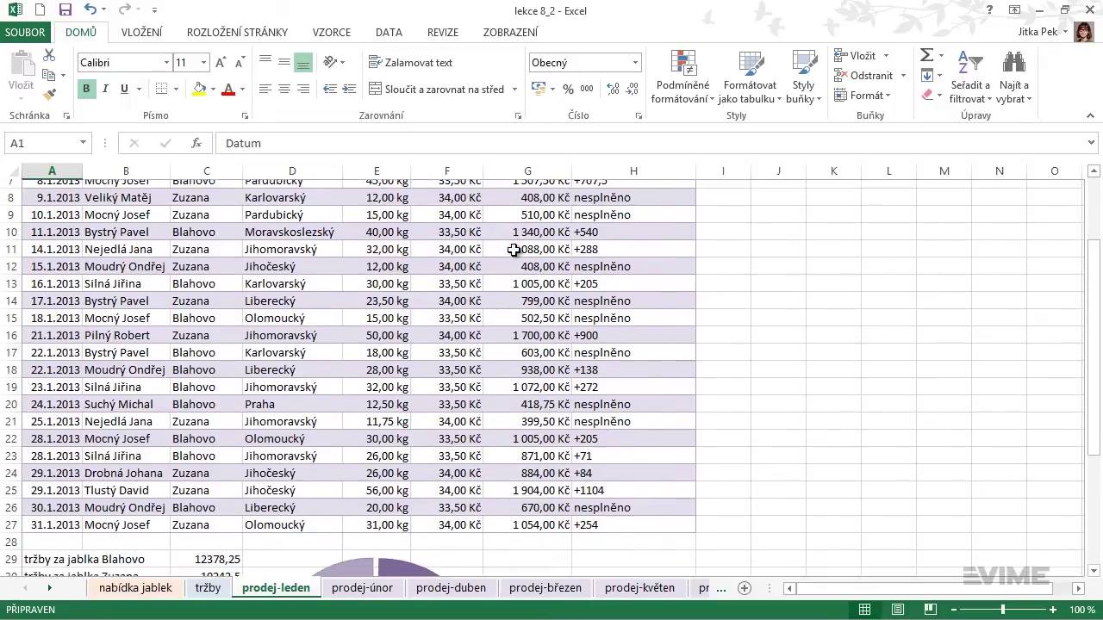
pyautogui.scroll(-1, 511, 246)
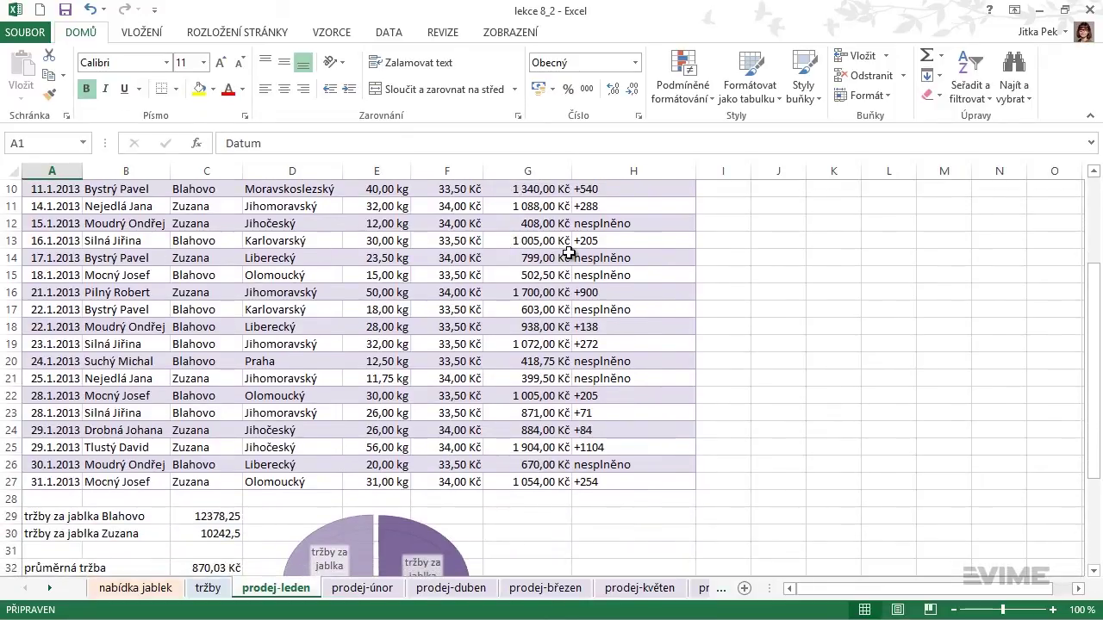
pyautogui.scroll(3, 569, 251)
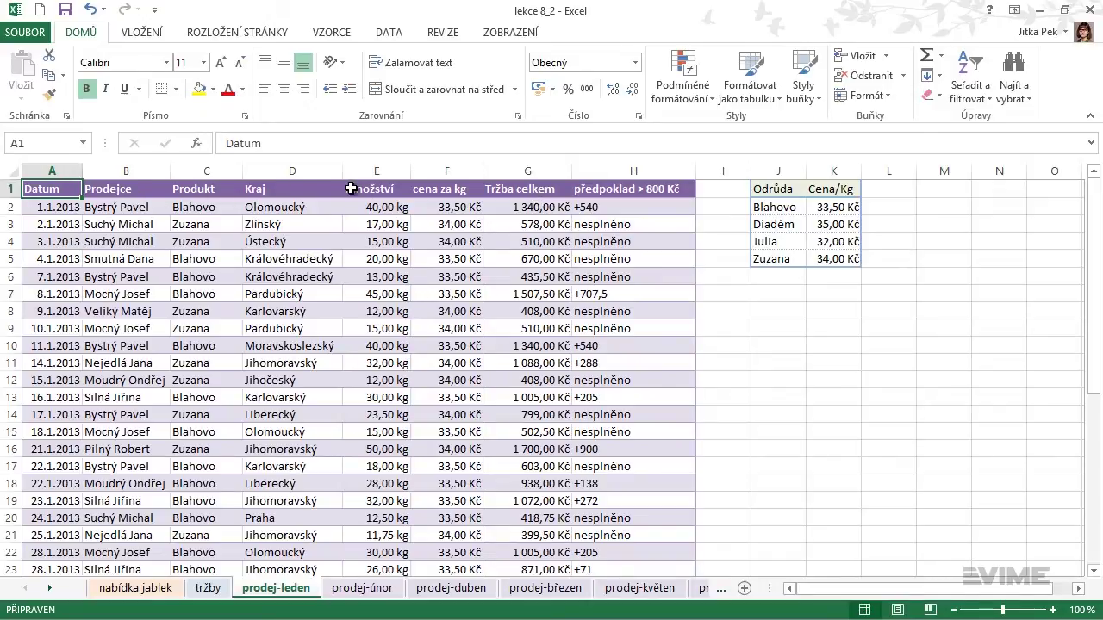
# - Freeze the top header row via ZOBRAZENÍ > Ukotvit příčky > Ukotvit horní řádek and scroll to test it
pyautogui.click(486, 34)
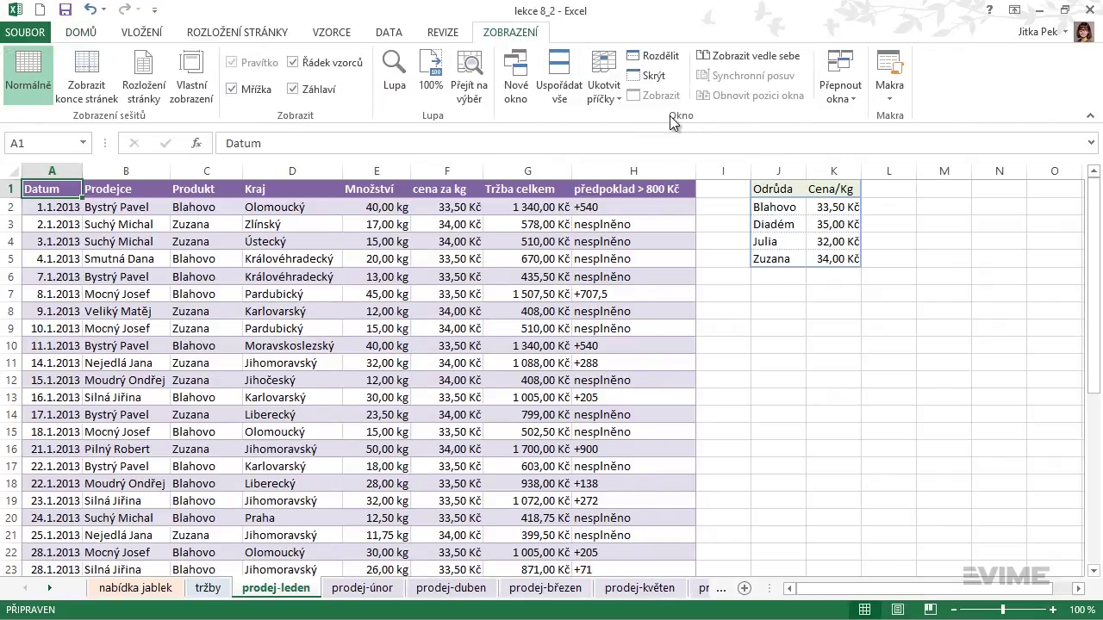
pyautogui.click(615, 96)
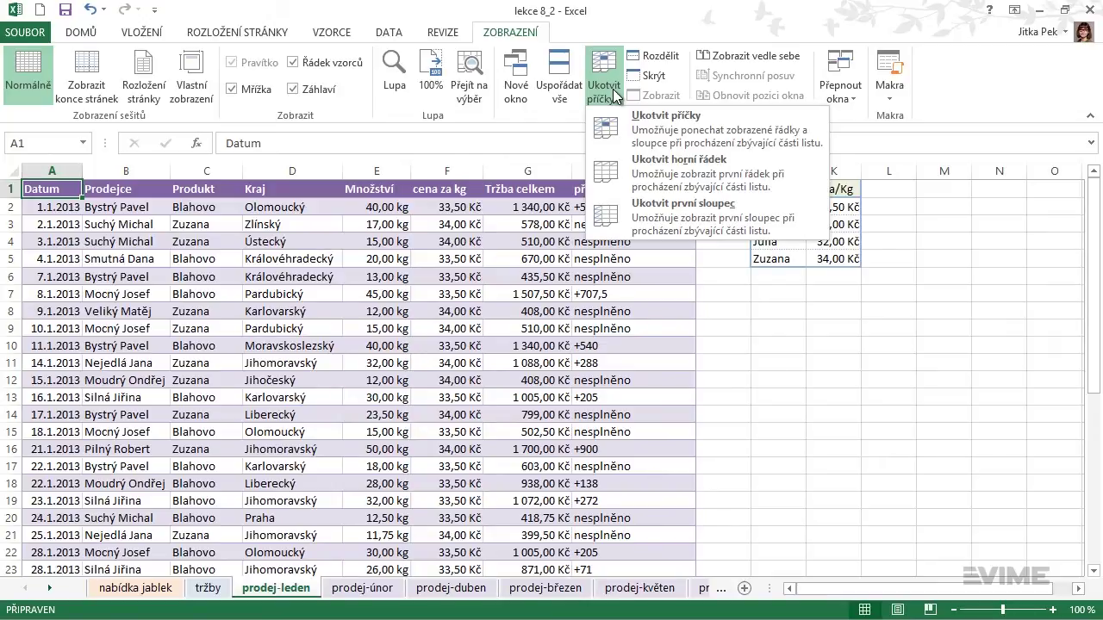
pyautogui.click(723, 166)
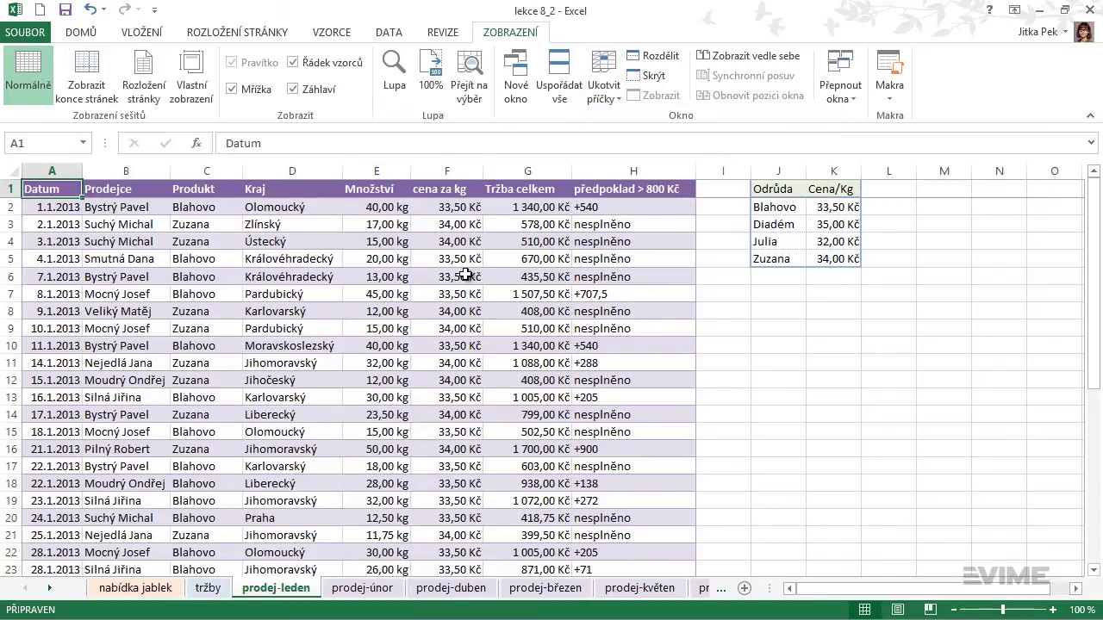
pyautogui.scroll(-4, 466, 274)
pyautogui.scroll(-2, 465, 274)
pyautogui.scroll(3, 465, 274)
pyautogui.scroll(3, 465, 274)
# - Release all frozen panes with Ukotvit příčky > Uvolnit příčky
pyautogui.click(609, 79)
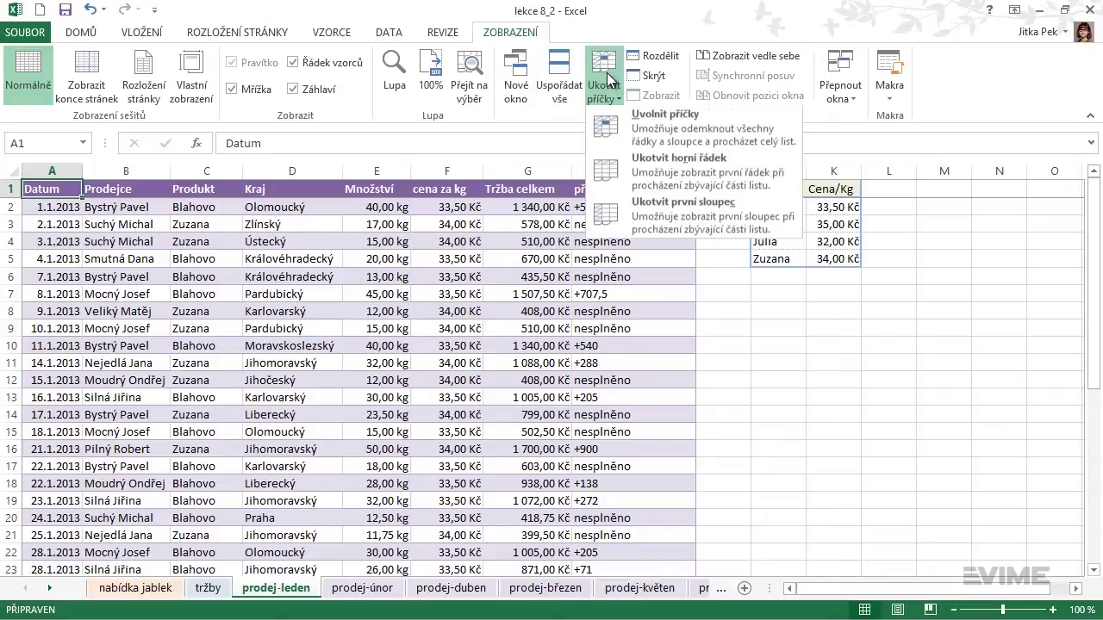
pyautogui.click(699, 132)
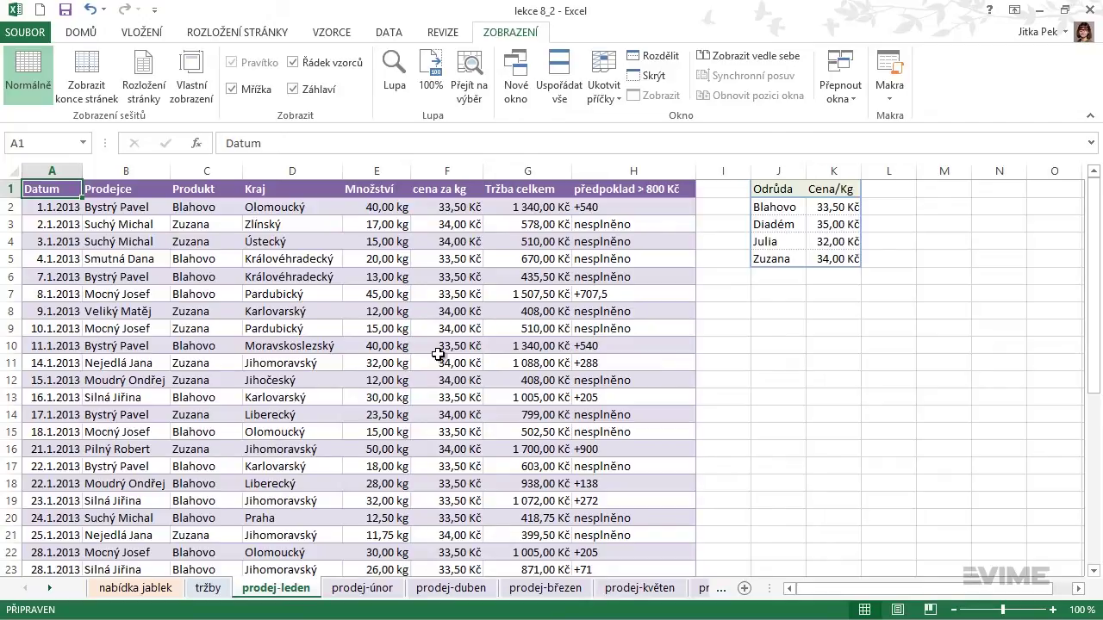
pyautogui.scroll(-1, 438, 354)
# - Freeze the top row again from the Ukotvit příčky list and scroll to test it
pyautogui.scroll(-1, 437, 355)
pyautogui.scroll(-1, 438, 354)
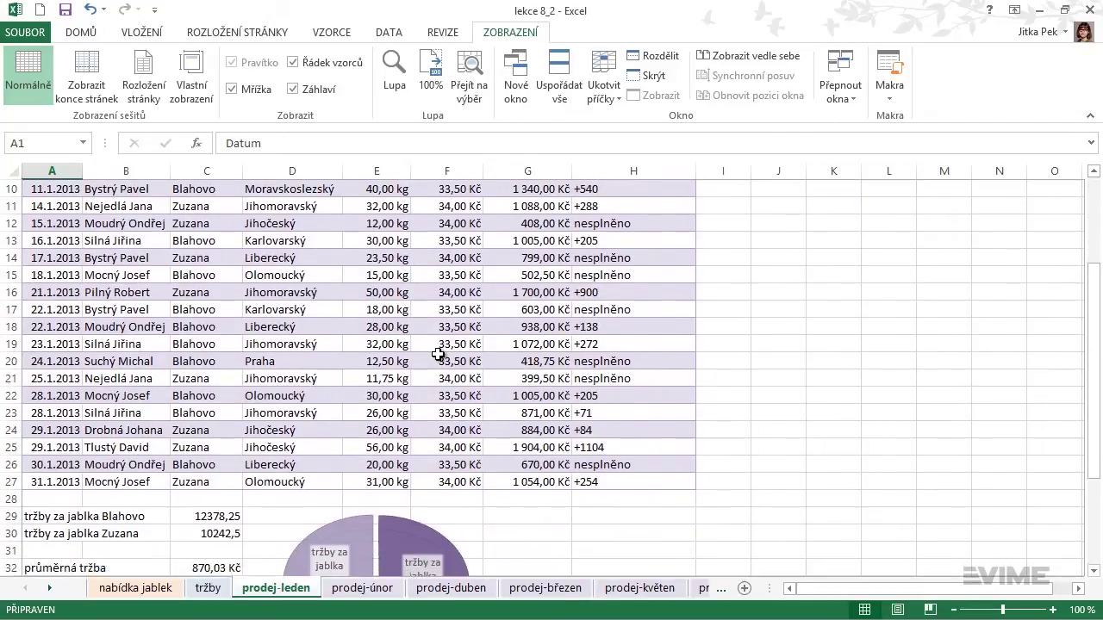
pyautogui.scroll(-1, 438, 354)
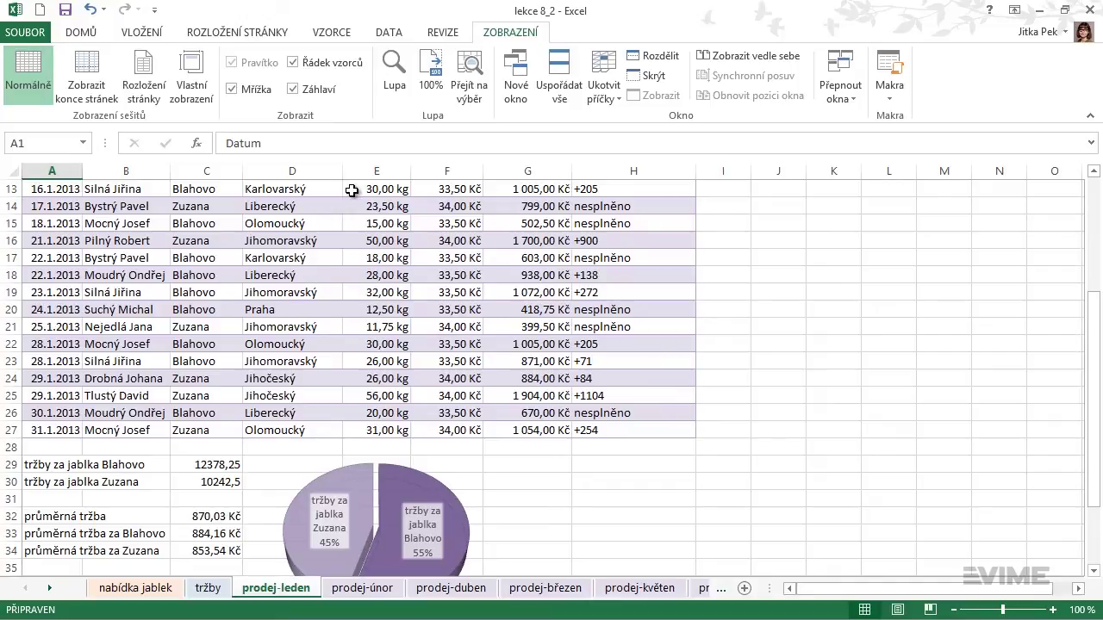
pyautogui.click(603, 82)
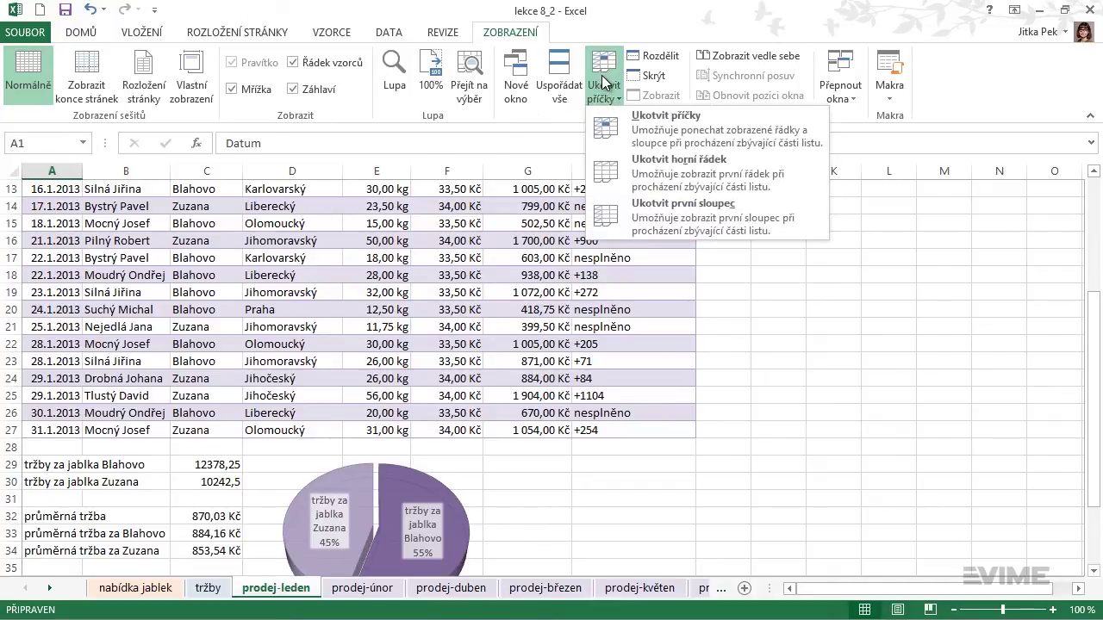
pyautogui.click(726, 177)
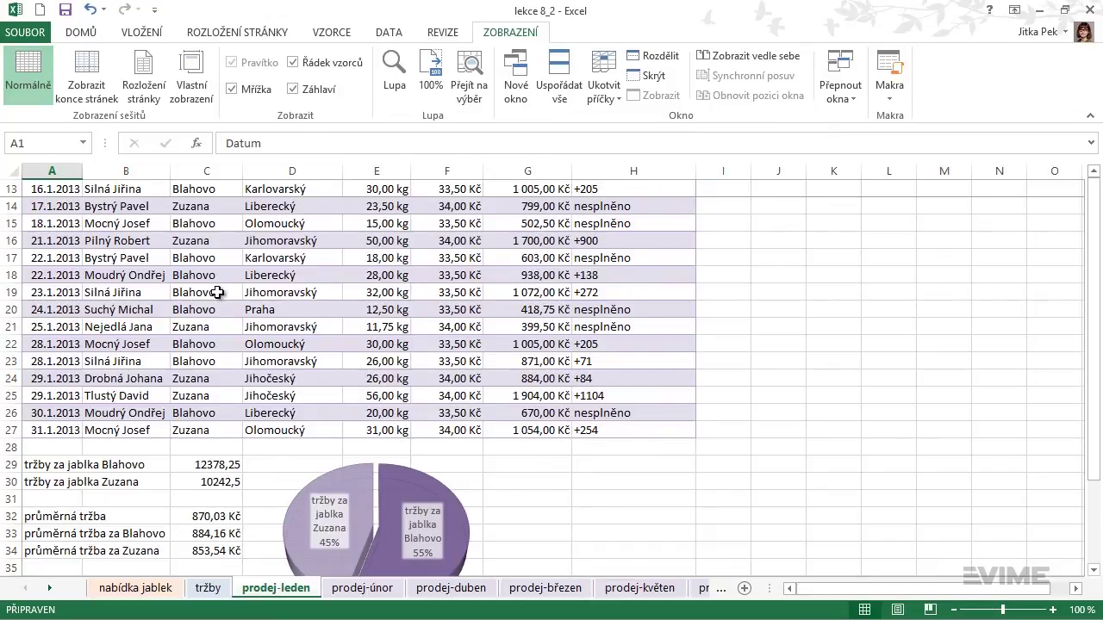
pyautogui.scroll(-4, 217, 293)
pyautogui.scroll(4, 218, 293)
# - Unfreeze all panes with Uvolnit příčky and return the view to row 1
pyautogui.click(615, 89)
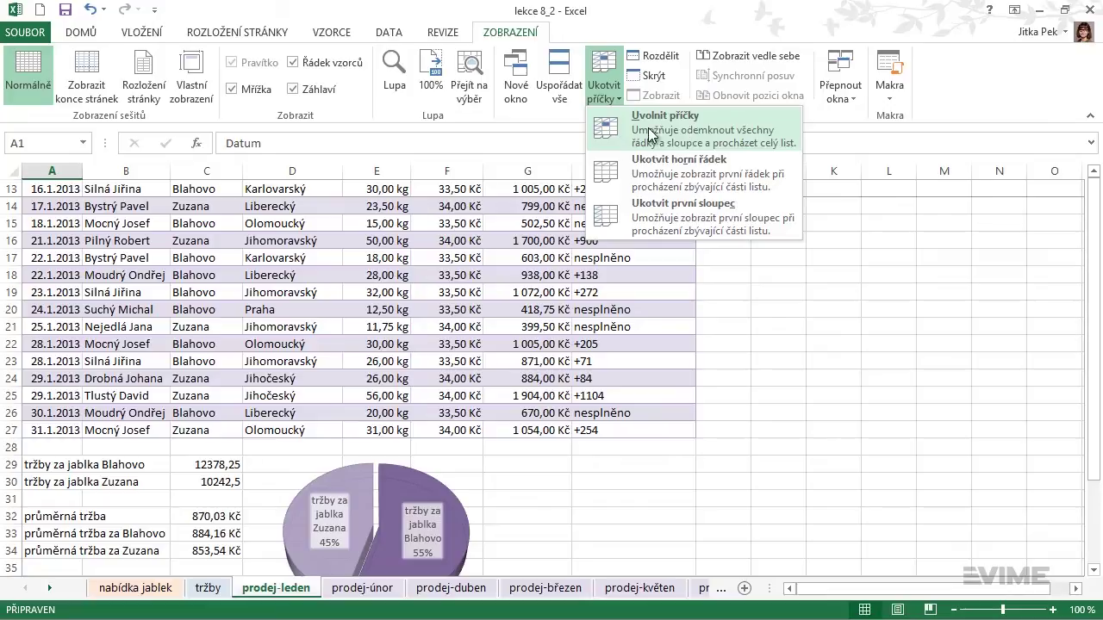
pyautogui.click(683, 123)
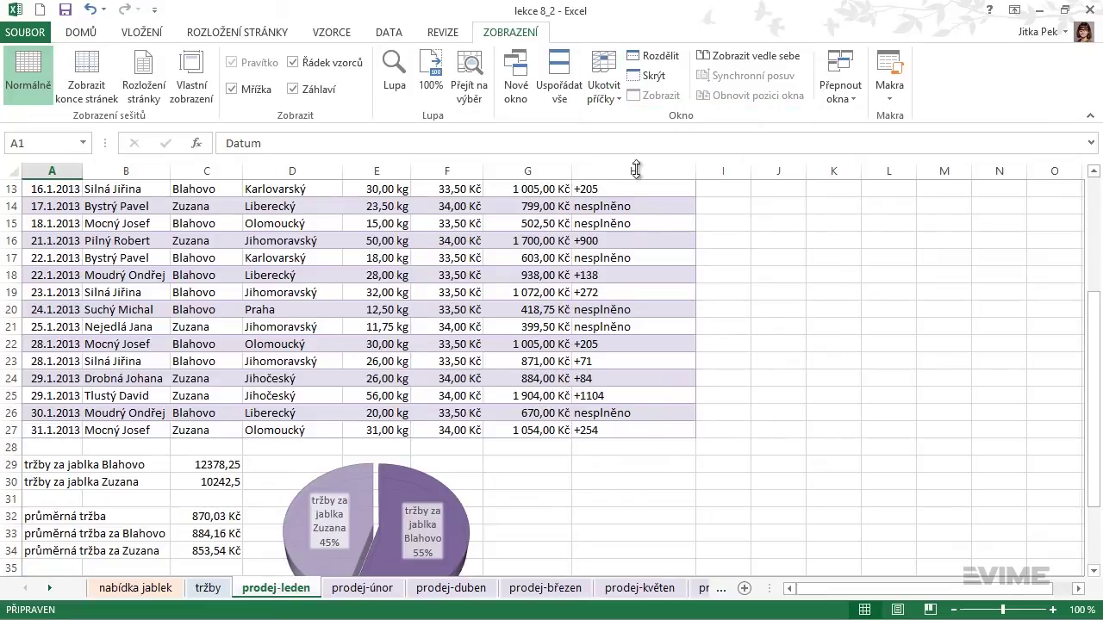
pyautogui.scroll(4, 515, 277)
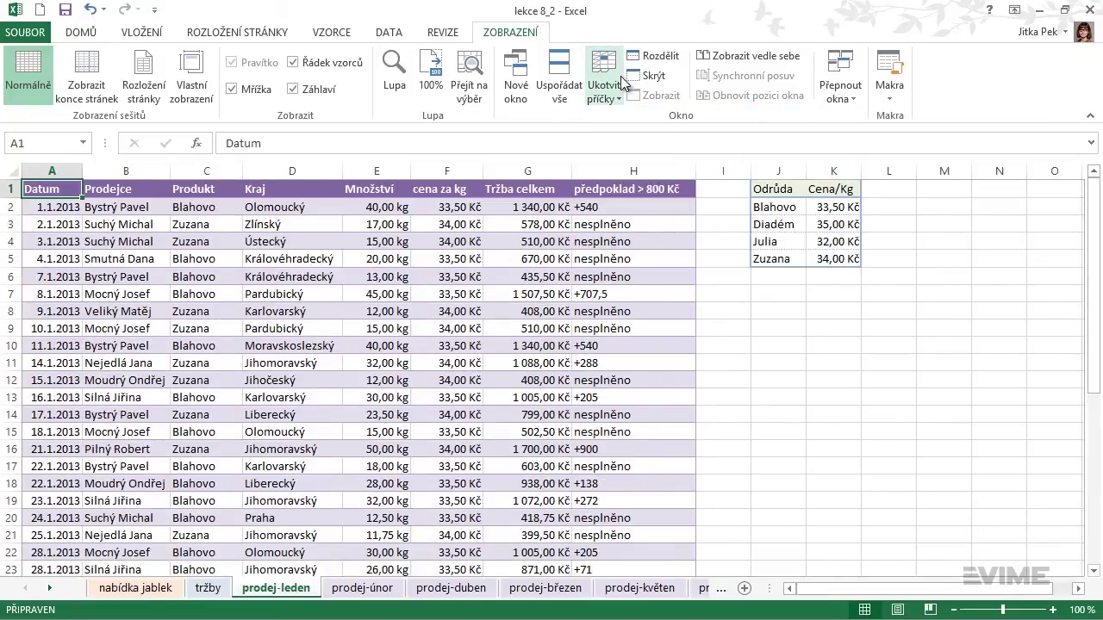
pyautogui.click(614, 97)
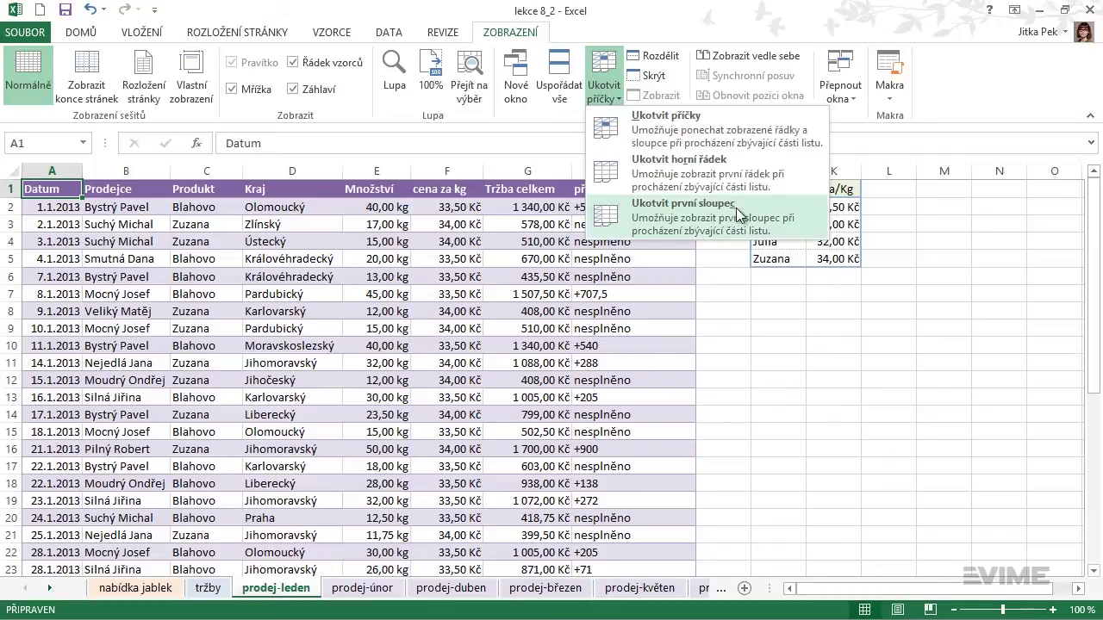
pyautogui.click(662, 211)
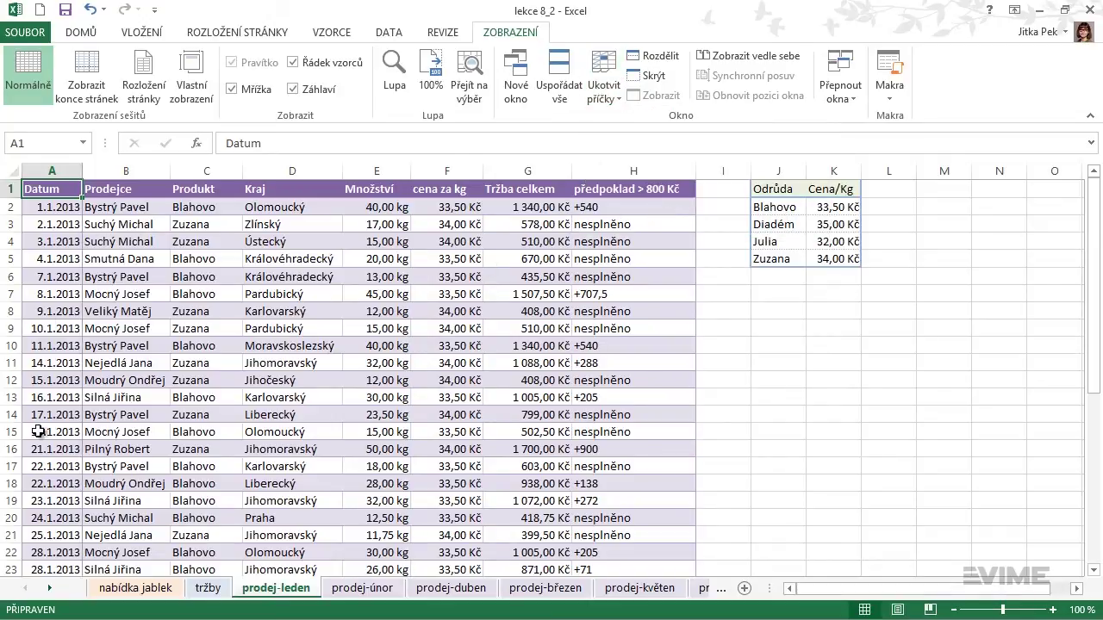
pyautogui.moveTo(814, 589)
pyautogui.mouseDown()
pyautogui.moveTo(901, 593)
pyautogui.moveTo(763, 589)
pyautogui.mouseUp()
pyautogui.click(604, 90)
pyautogui.click(616, 140)
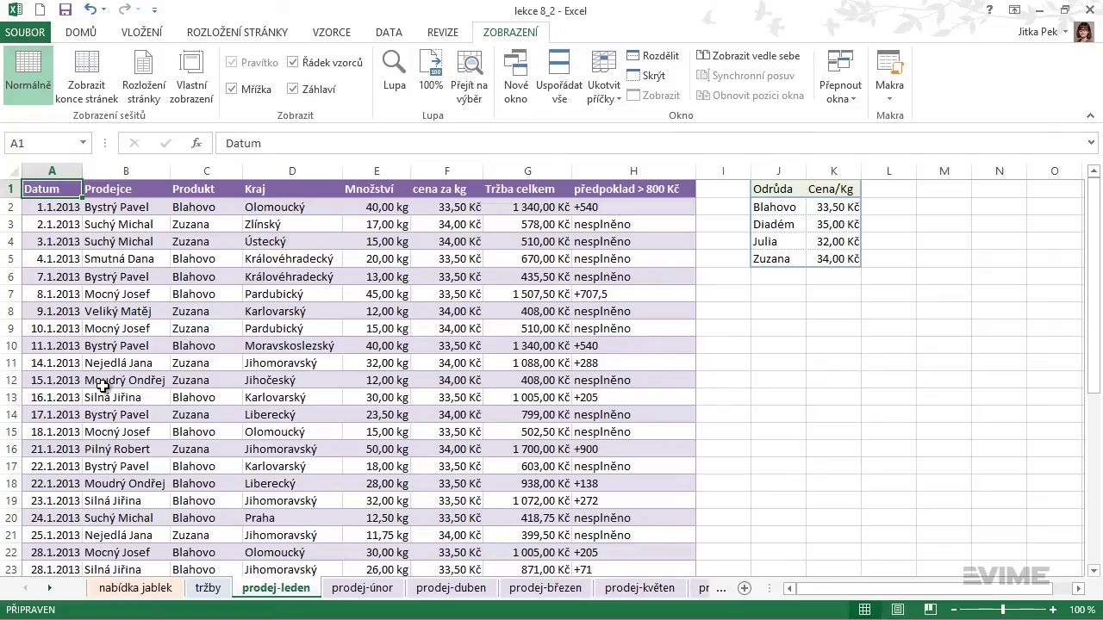
pyautogui.click(195, 207)
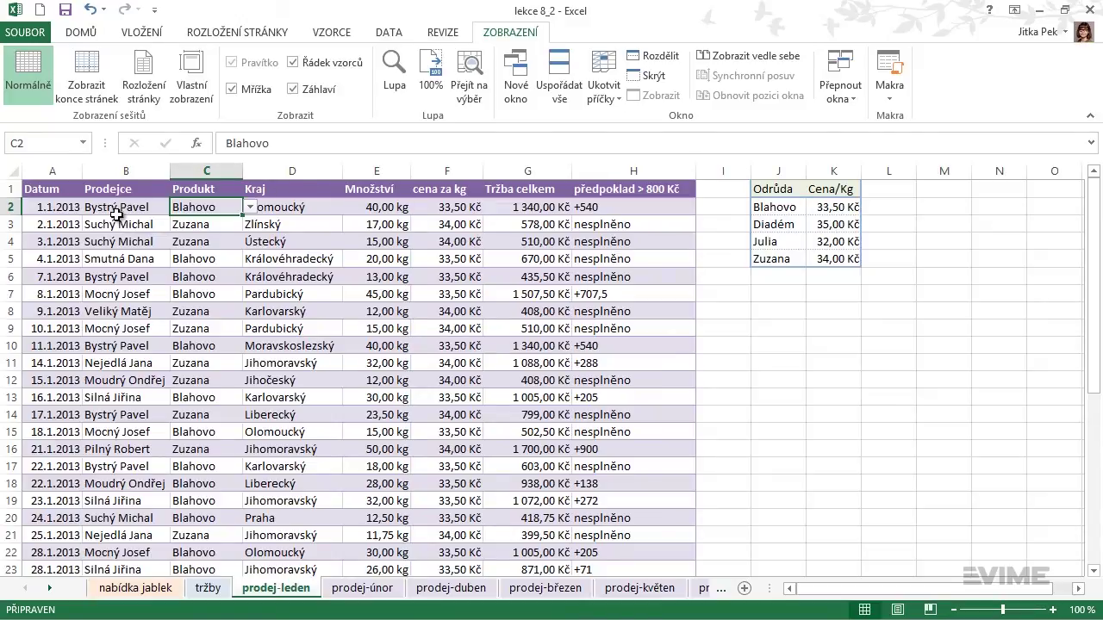
# - Select cell C2 as the freeze point and show the Ukotvit příčky freeze options
pyautogui.click(122, 242)
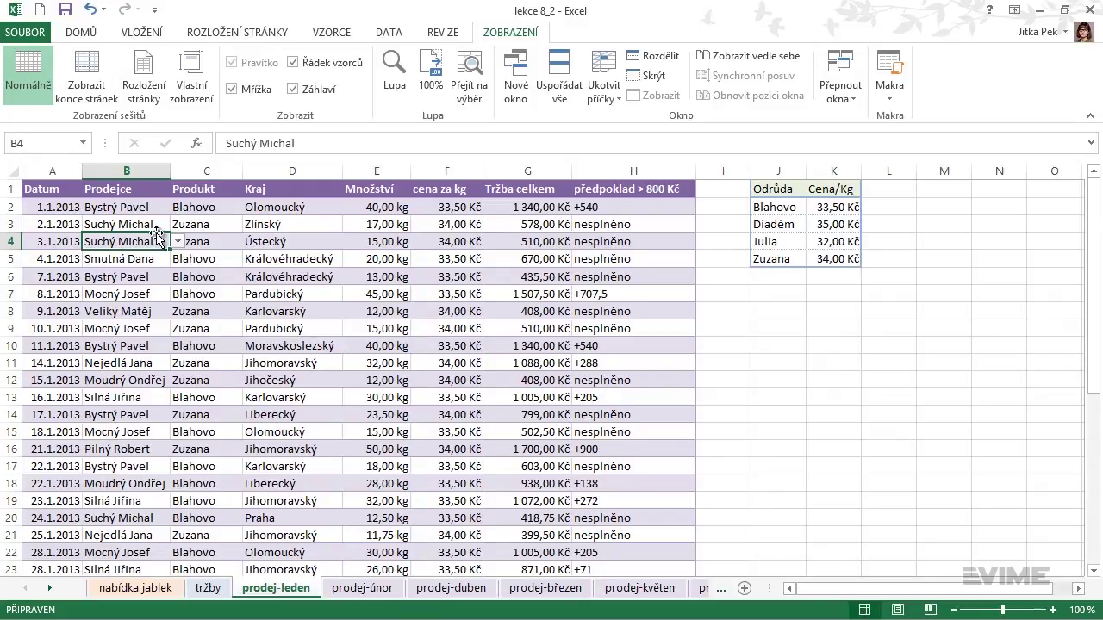
pyautogui.click(209, 211)
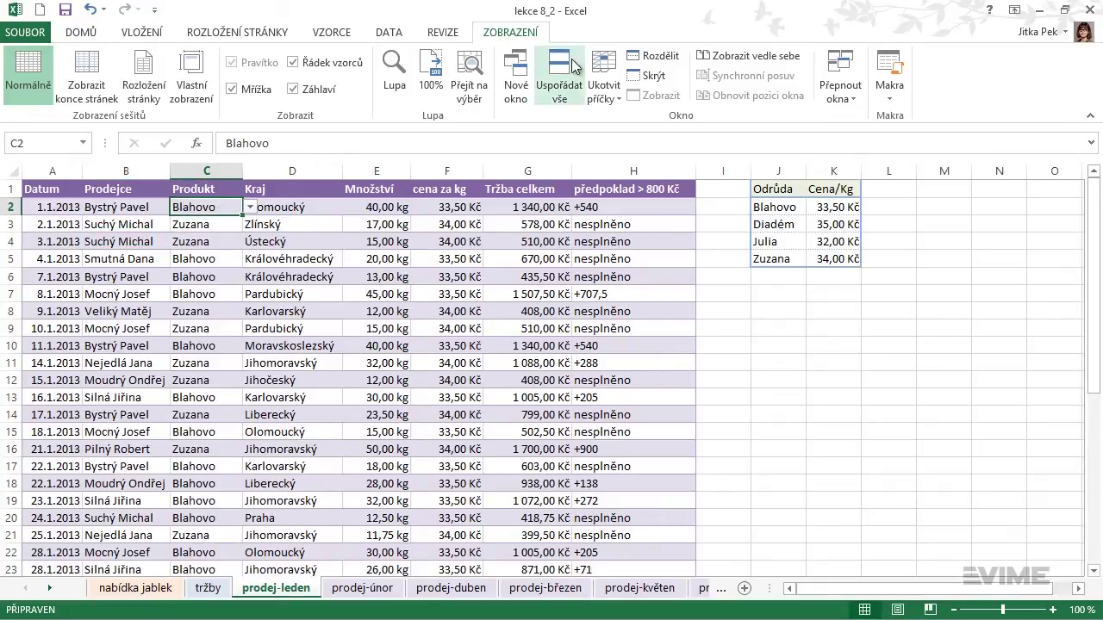
pyautogui.click(606, 93)
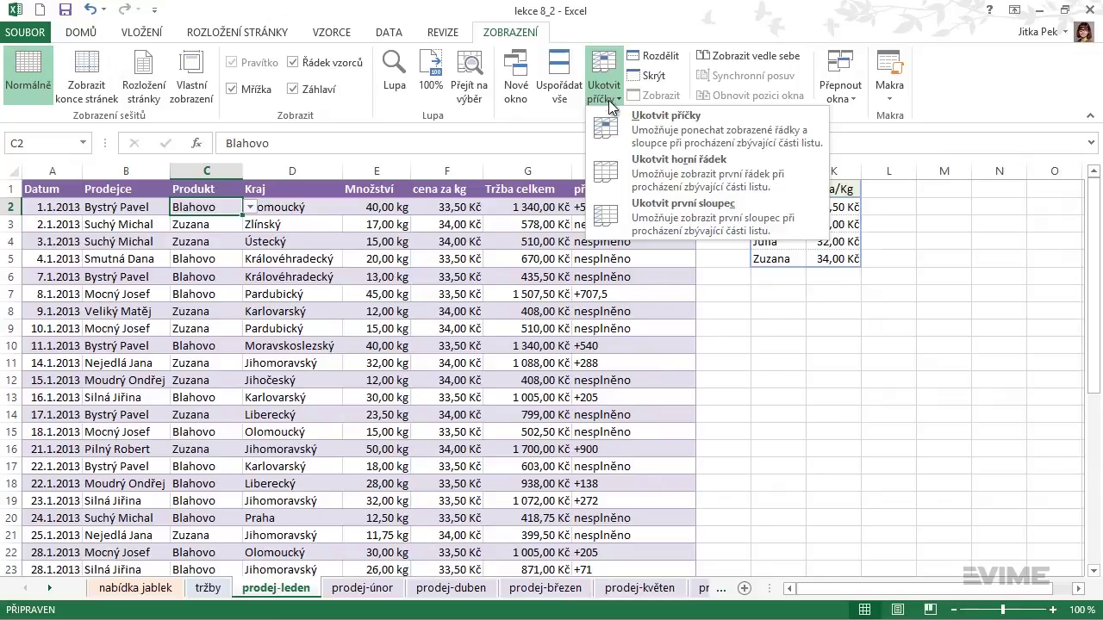
# - Freeze panes at C2, then scroll down and right to confirm the header row, Datum and Prodejce stay fixed
pyautogui.click(699, 119)
pyautogui.scroll(-1, 401, 253)
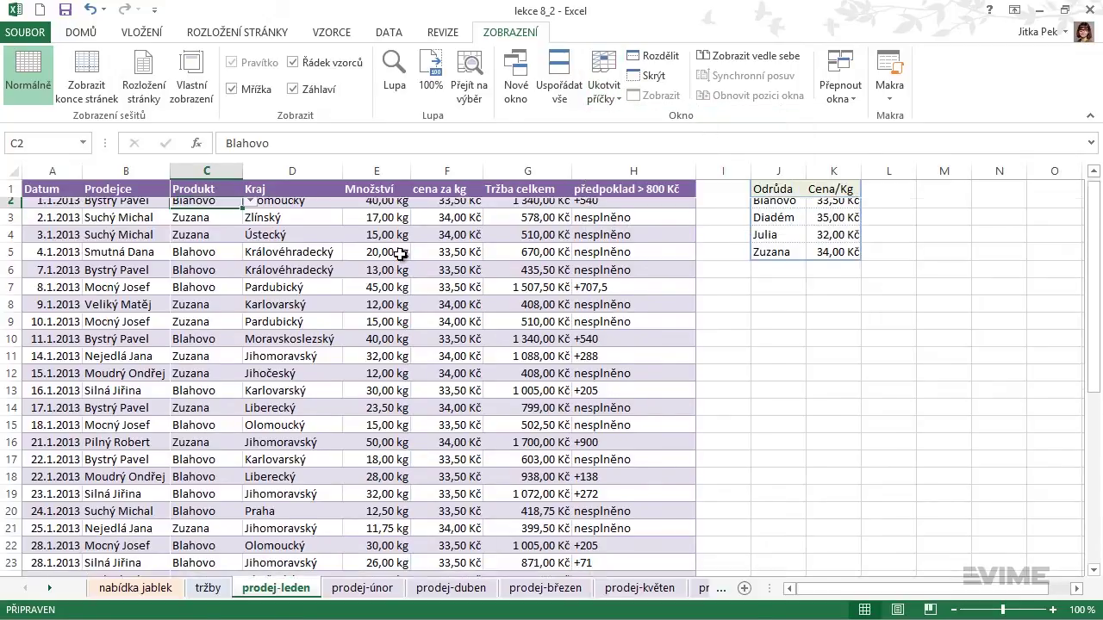
pyautogui.scroll(-6, 401, 253)
pyautogui.scroll(5, 401, 257)
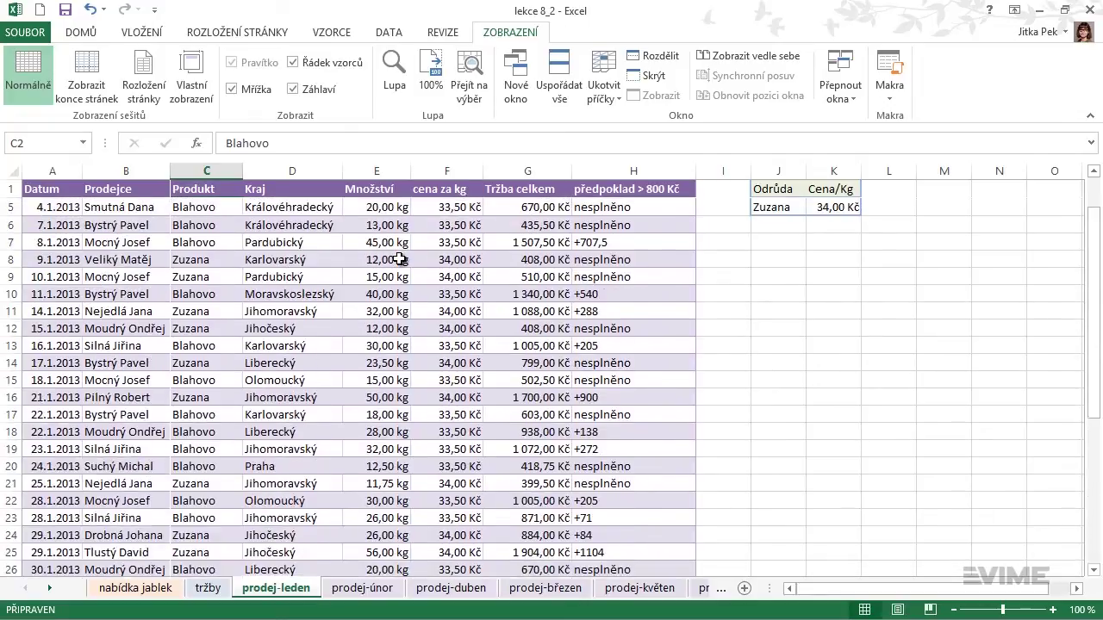
pyautogui.scroll(1, 401, 258)
pyautogui.moveTo(817, 592); pyautogui.dragTo(840, 595)
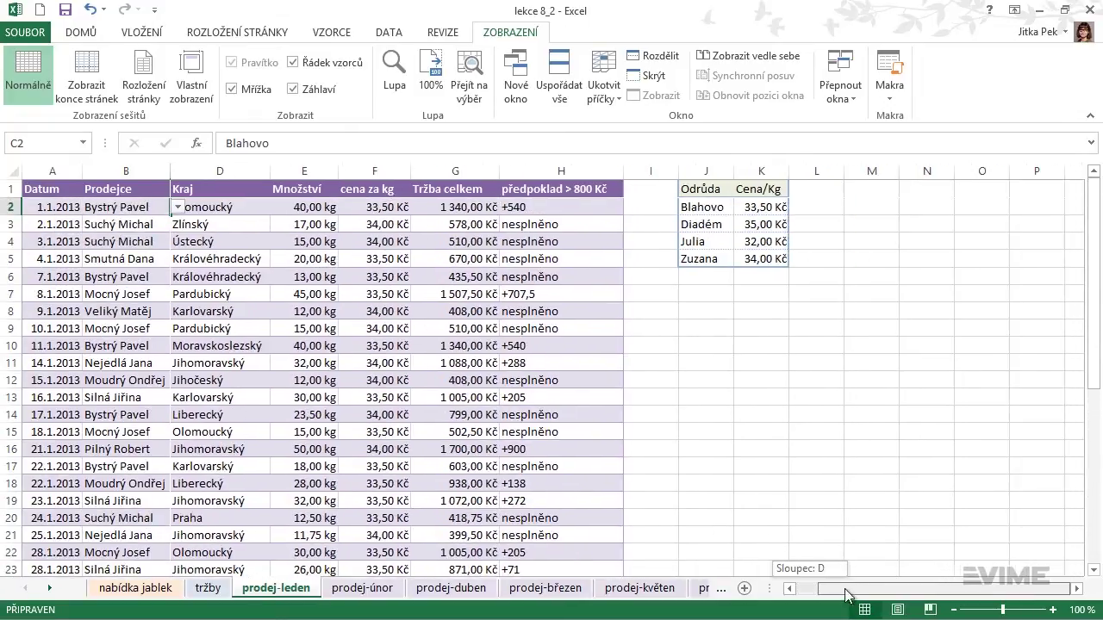
pyautogui.click(1077, 589)
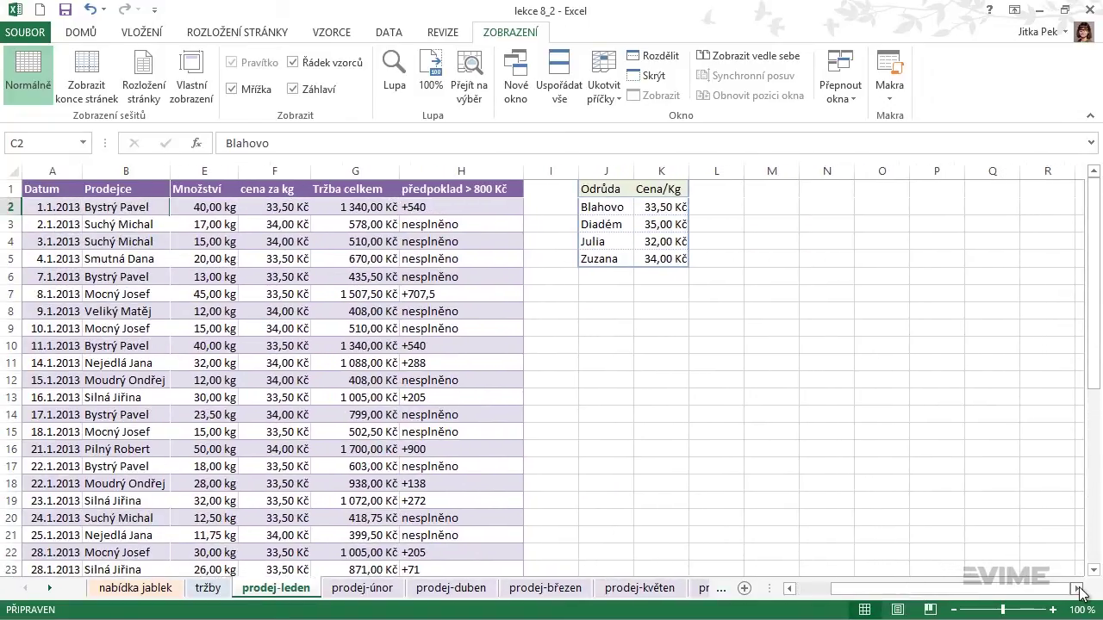
pyautogui.click(1077, 589)
pyautogui.click(1077, 589)
pyautogui.moveTo(876, 591); pyautogui.dragTo(815, 594)
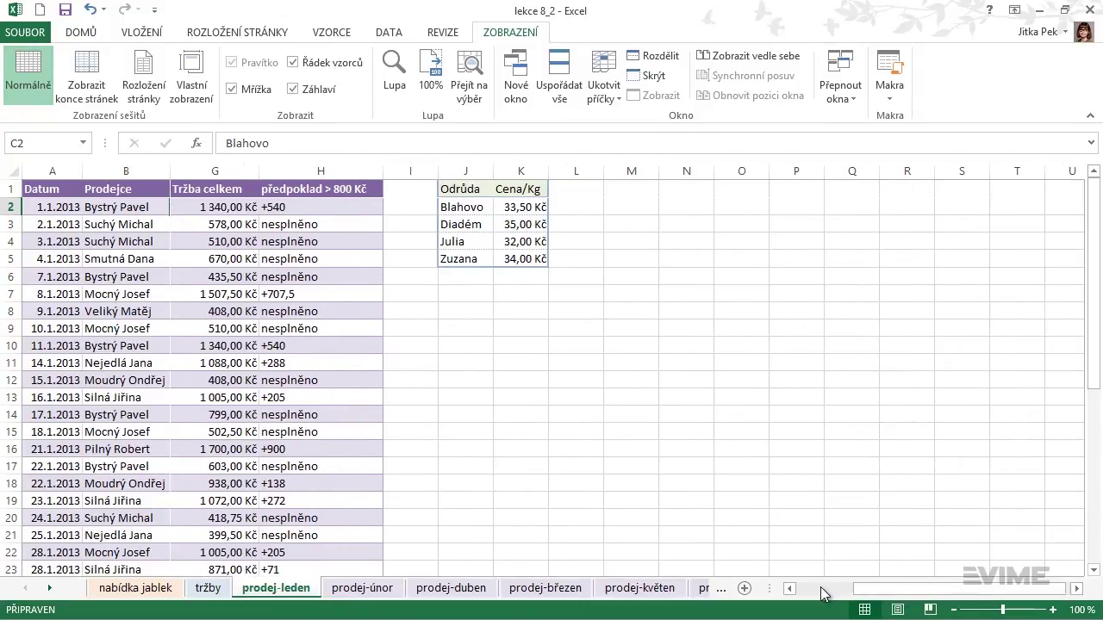